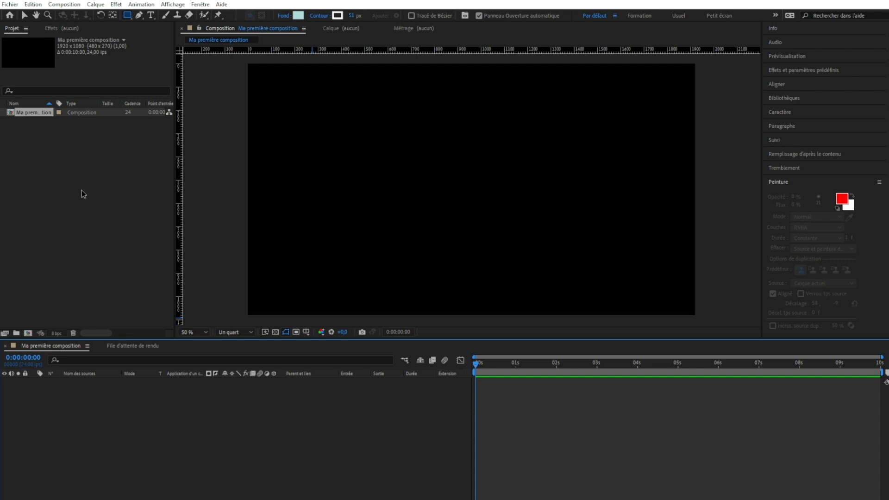
Create a new solid named Petit carré, 300 px wide and 300 px high, with its proportions locked to 1:1
{"action": "left_click", "coordinate": [96, 6]}
{"action": "mouse_move", "coordinate": [109, 15]}
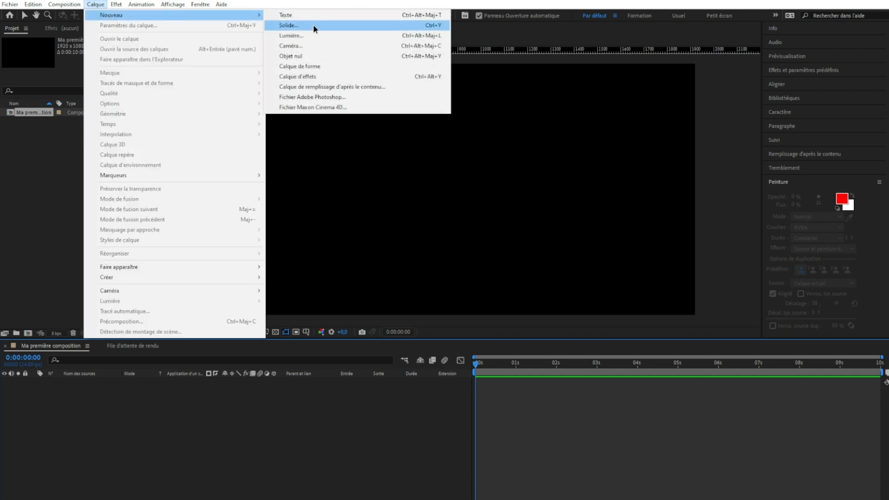
{"action": "left_click", "coordinate": [313, 24]}
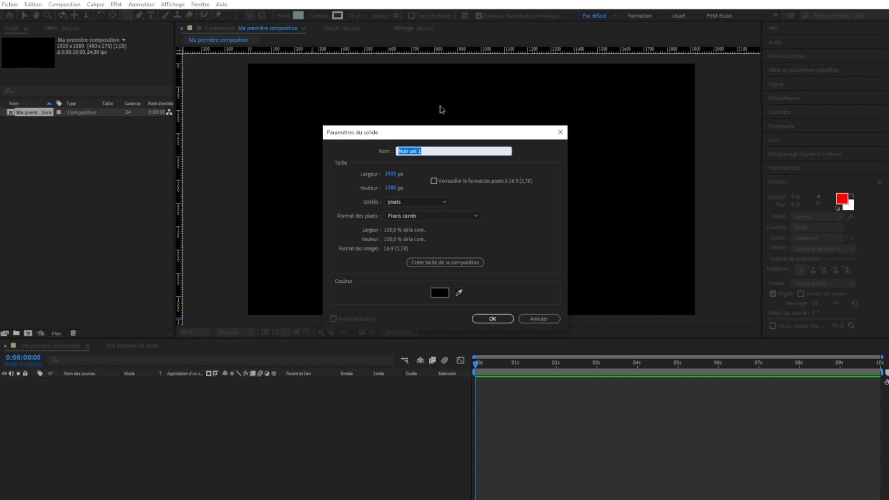
{"action": "type", "text": "Petit carré"}
{"action": "left_click", "coordinate": [391, 173]}
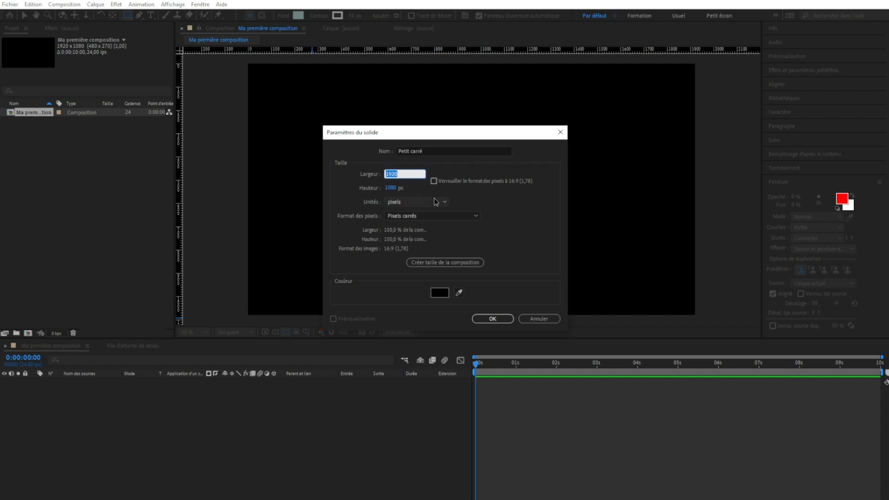
{"action": "type", "text": "300"}
{"action": "key", "text": "Tab"}
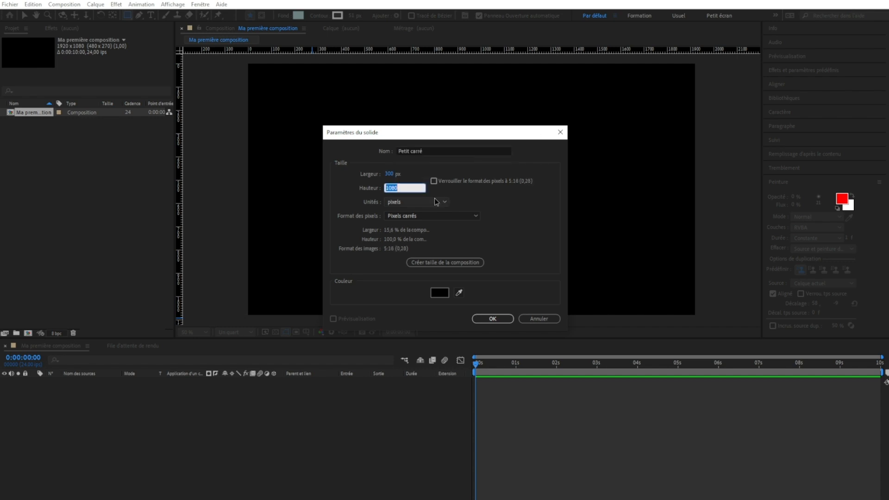
{"action": "type", "text": "300"}
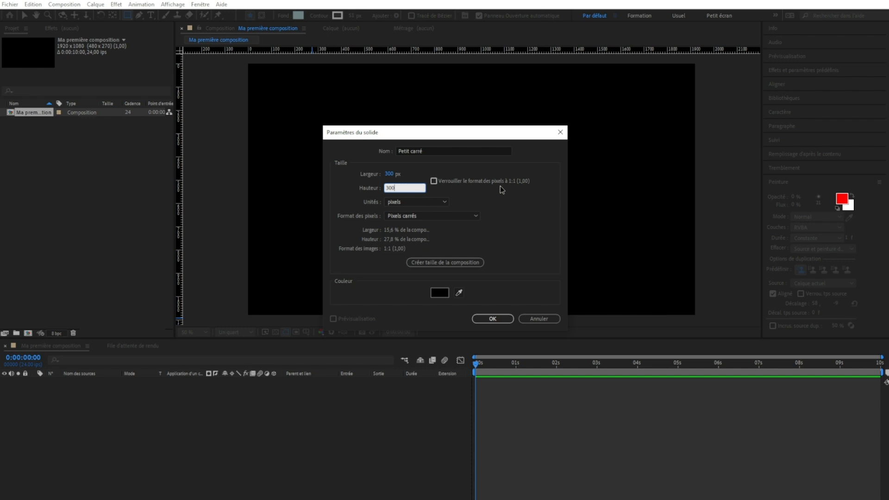
{"action": "left_click", "coordinate": [515, 182]}
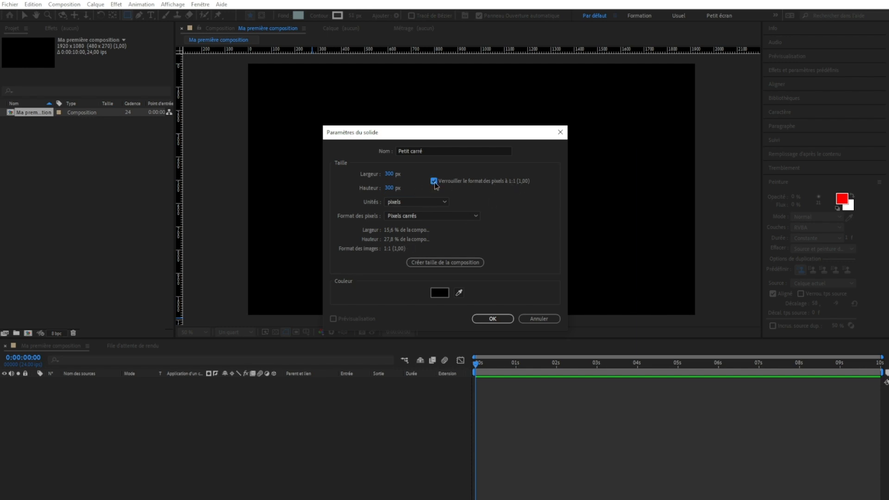
Try resizing the solid with its proportions locked, restore its width to 300 px, and keep pixels as the unit
{"action": "left_click_drag", "start_coordinate": [388, 188], "coordinate": [267, 229]}
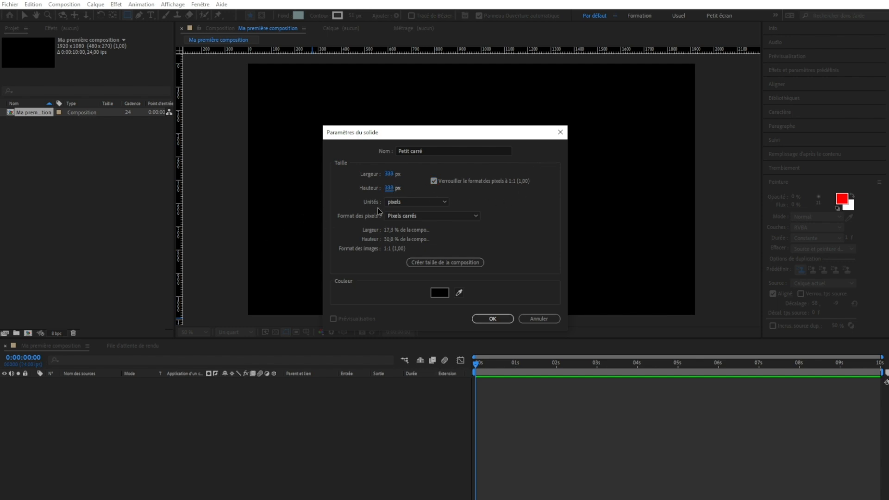
{"action": "left_click", "coordinate": [389, 174]}
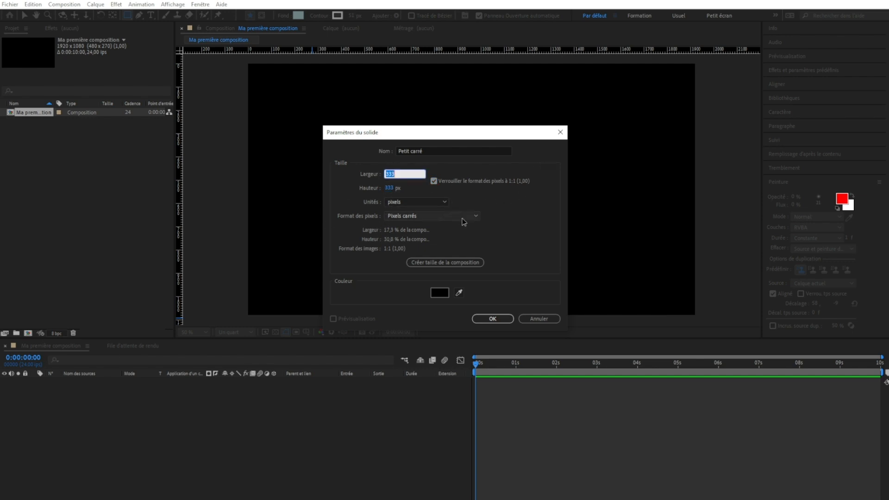
{"action": "type", "text": "300"}
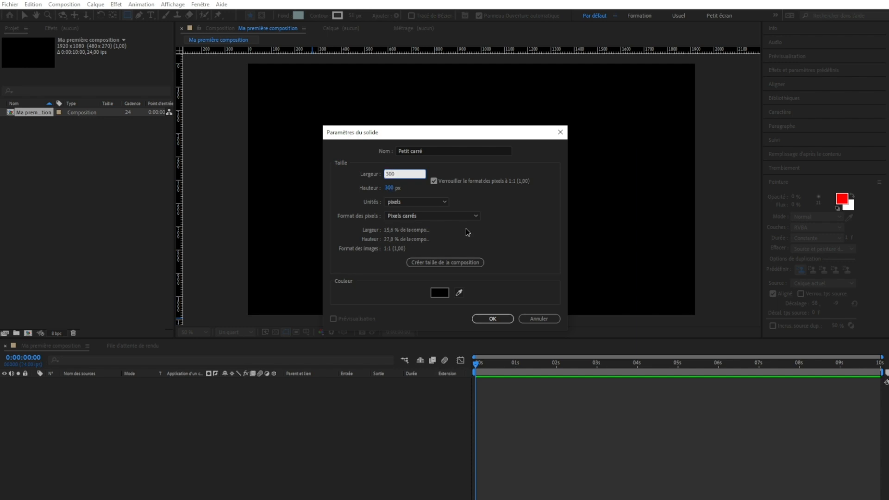
{"action": "left_click", "coordinate": [518, 225]}
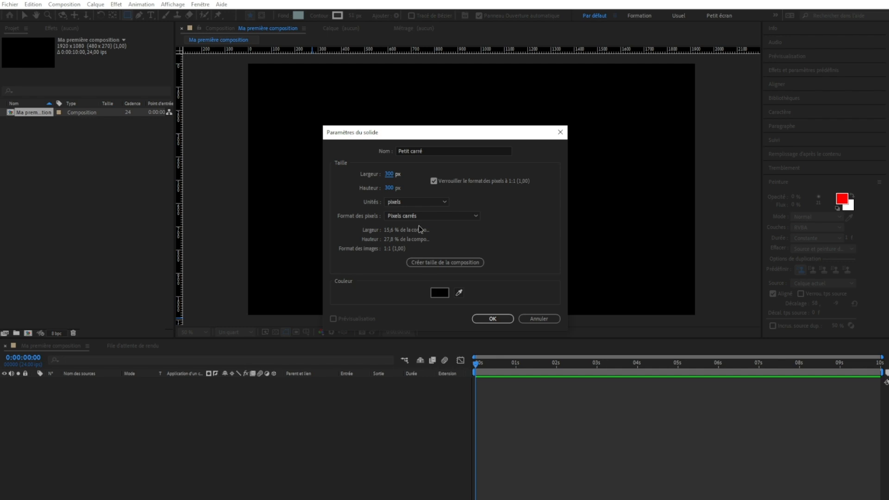
{"action": "left_click", "coordinate": [430, 203]}
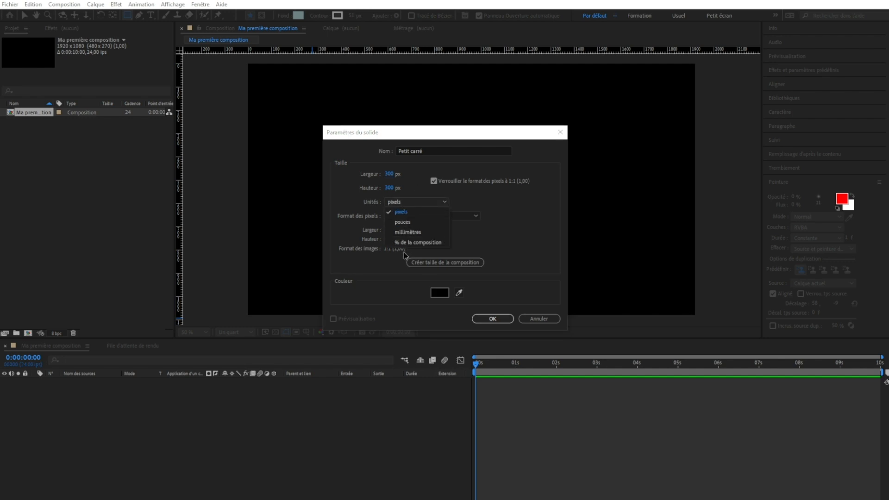
{"action": "left_click", "coordinate": [548, 224]}
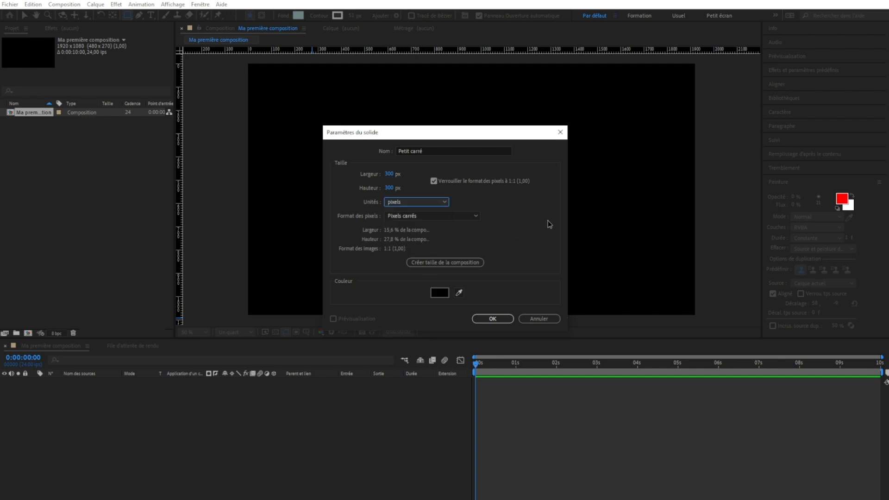
Give the solid a light red color and confirm its creation
{"action": "left_click", "coordinate": [440, 297]}
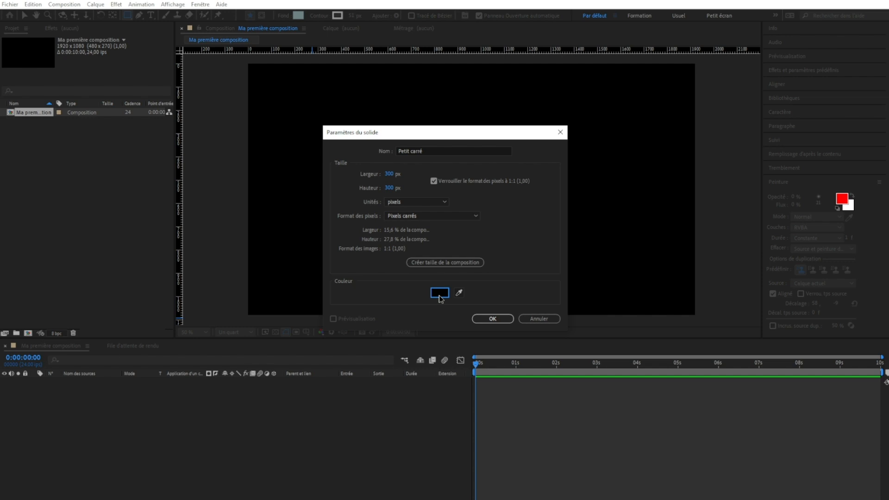
{"action": "left_click", "coordinate": [440, 296]}
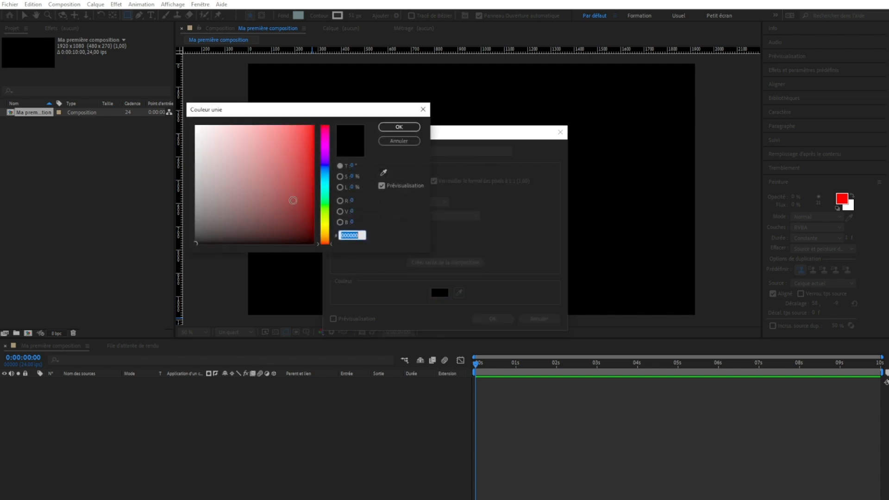
{"action": "left_click", "coordinate": [305, 149]}
{"action": "left_click", "coordinate": [297, 133]}
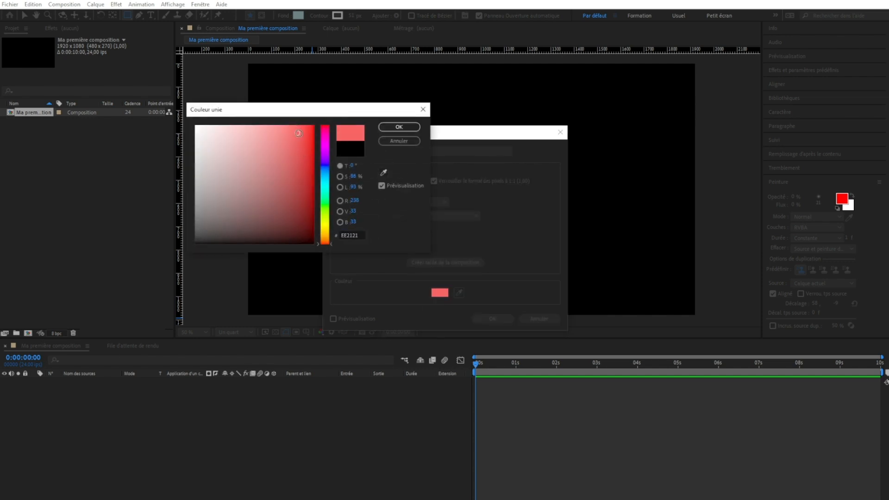
{"action": "left_click", "coordinate": [397, 128]}
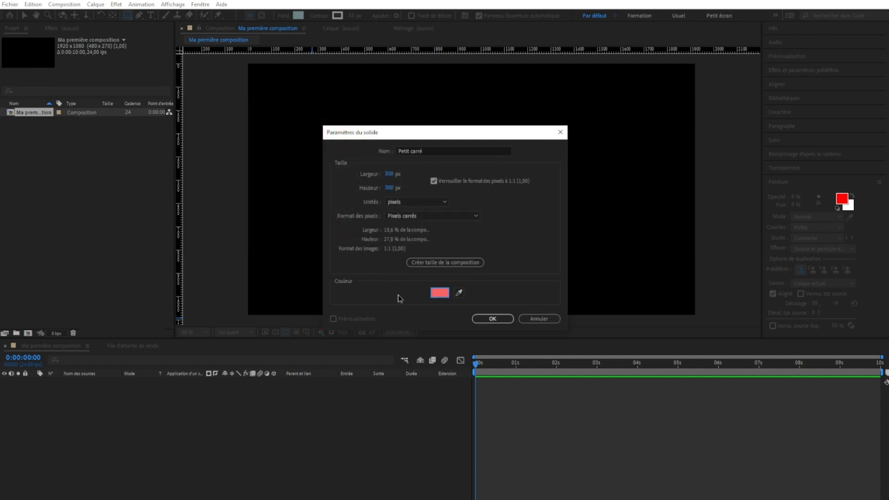
{"action": "left_click", "coordinate": [488, 318]}
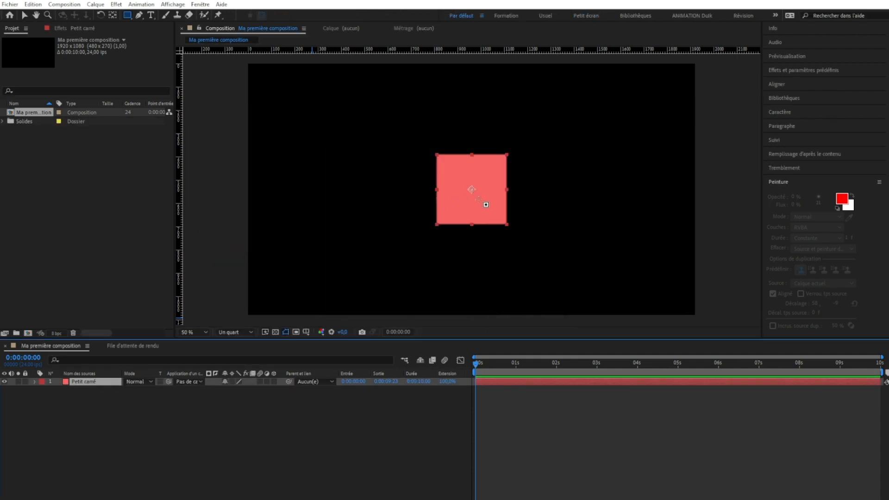
Set the composition preview's resolution to Intégrale
{"action": "key", "text": "v"}
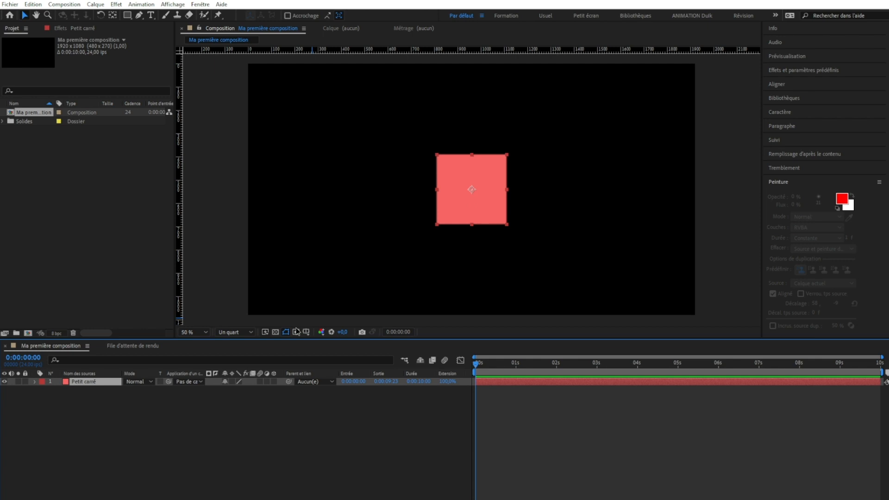
{"action": "left_click", "coordinate": [239, 334]}
{"action": "left_click", "coordinate": [229, 354]}
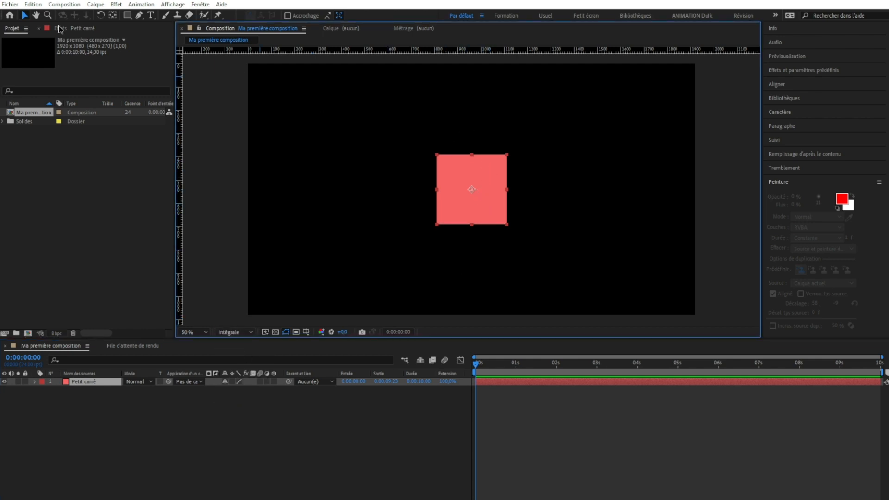
With the Selection tool, move the square to the left part of the composition, at about 332, 524
{"action": "left_click", "coordinate": [25, 16]}
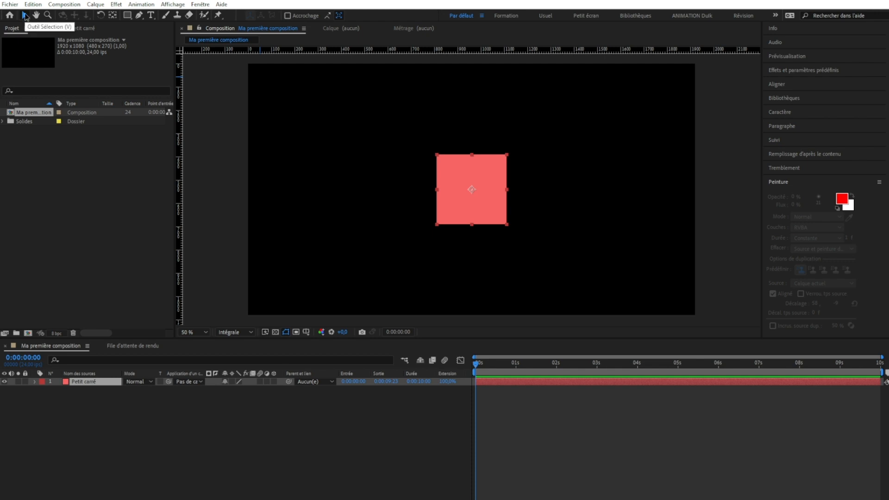
{"action": "left_click", "coordinate": [479, 203]}
{"action": "left_click_drag", "start_coordinate": [482, 205], "coordinate": [336, 199]}
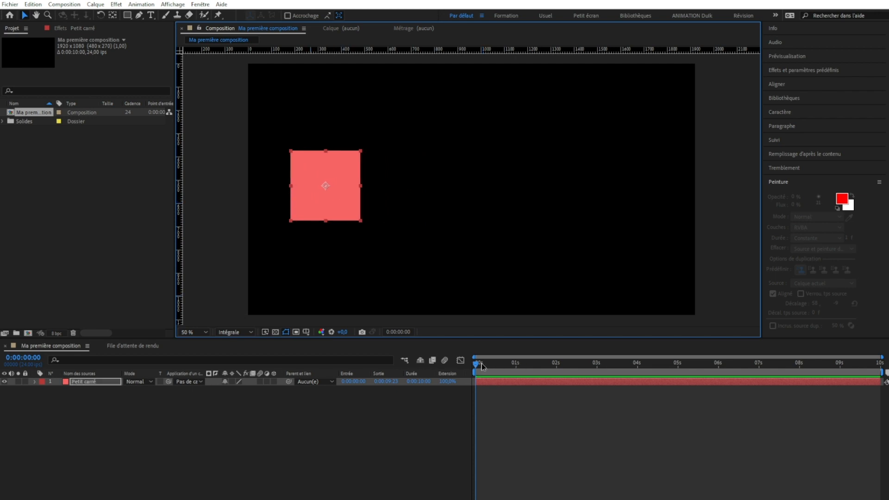
Show and hide in turn the Petit carré layer's Position, Echelle, Rotation, Opacité and Point d'ancrage properties
{"action": "left_click", "coordinate": [94, 384]}
{"action": "key", "text": "p"}
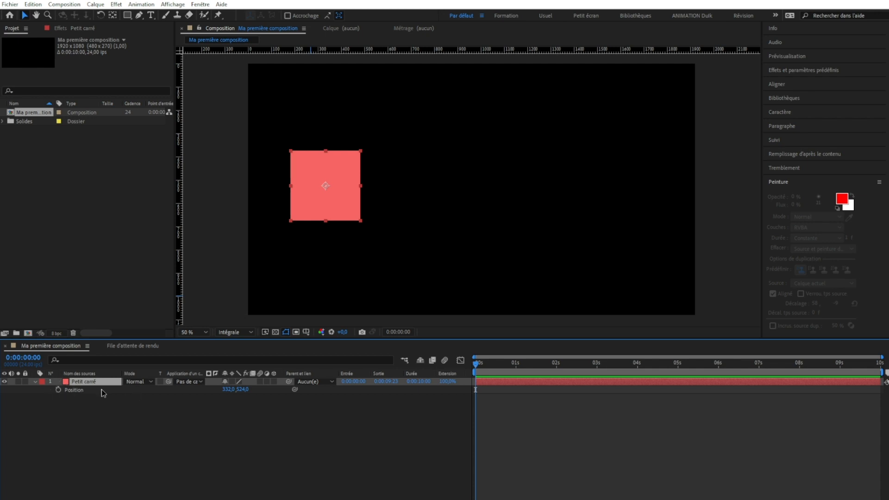
{"action": "key", "text": "p"}
{"action": "key", "text": "p"}
{"action": "key", "text": "s"}
{"action": "key", "text": "s"}
{"action": "key", "text": "r"}
{"action": "key", "text": "r"}
{"action": "key", "text": "t"}
{"action": "key", "text": "t"}
{"action": "key", "text": "a"}
{"action": "key", "text": "a"}
Expand the Petit carré layer's Transformer group to list all of its transform properties
{"action": "left_click", "coordinate": [35, 382]}
{"action": "left_click", "coordinate": [44, 391]}
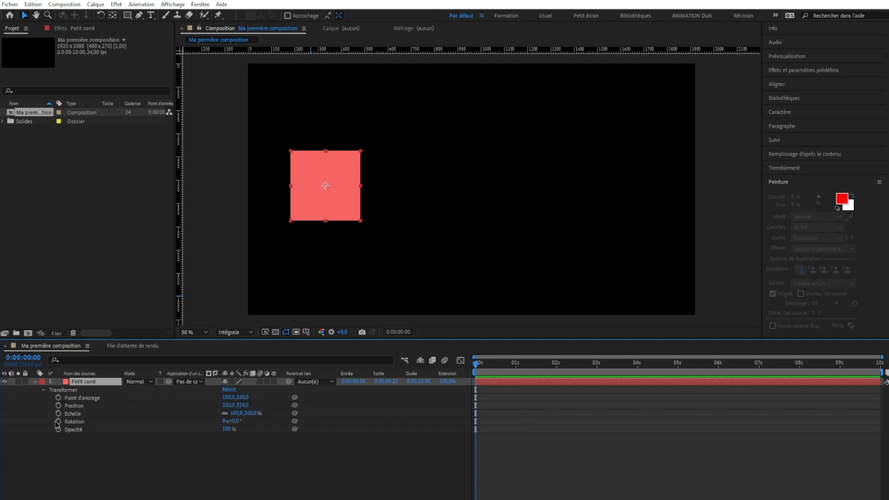
{"action": "left_click", "coordinate": [84, 399]}
{"action": "left_click", "coordinate": [83, 414]}
{"action": "left_click", "coordinate": [89, 443]}
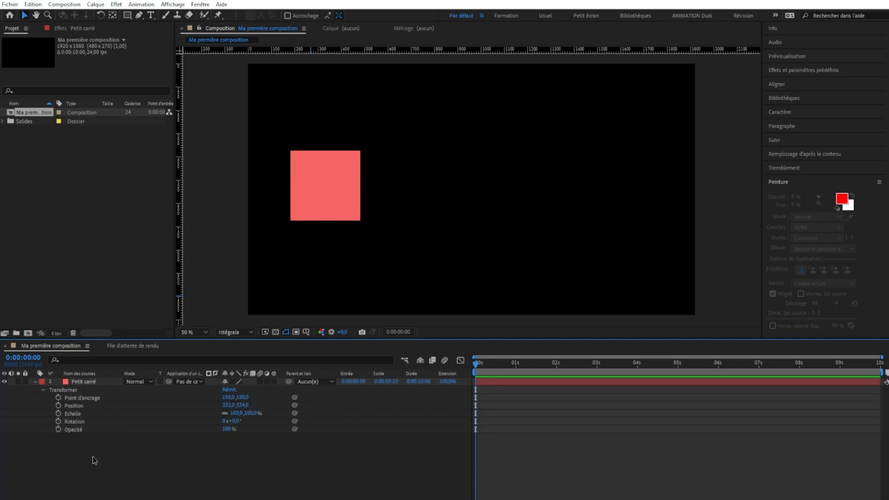
Enable Position animation on the Petit carré layer with a first keyframe at 0 seconds
{"action": "left_click", "coordinate": [104, 383]}
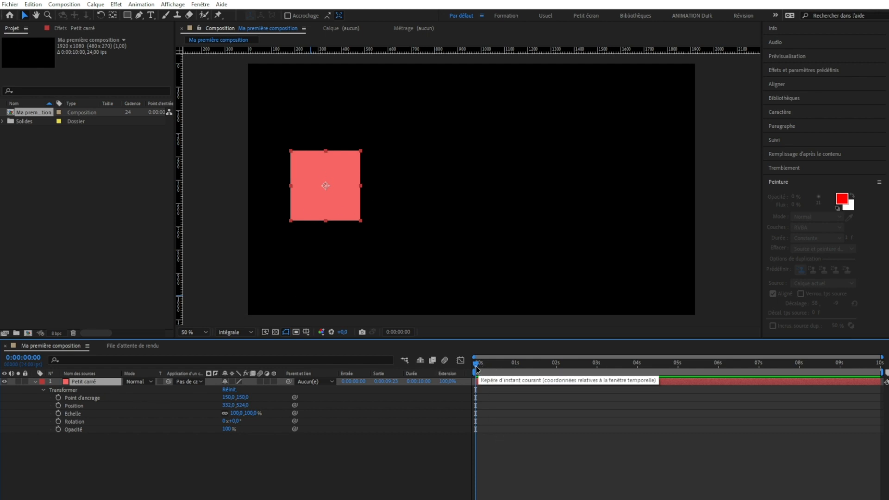
{"action": "left_click_drag", "start_coordinate": [481, 368], "coordinate": [463, 399]}
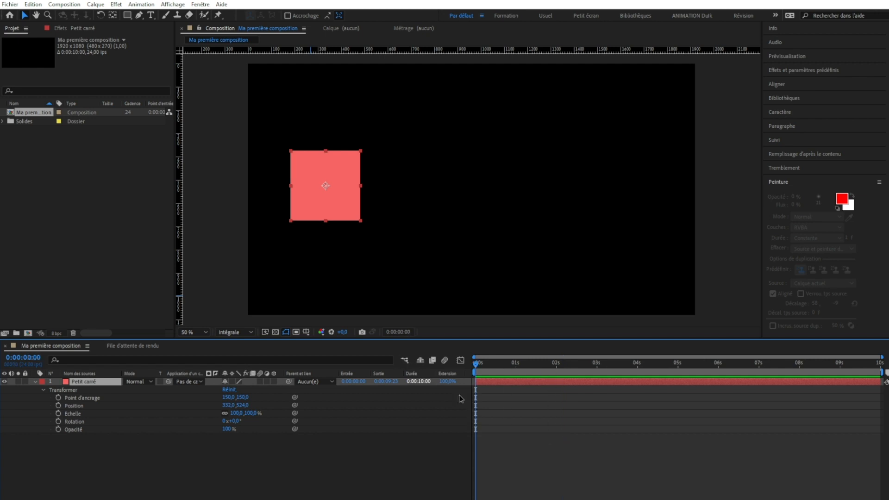
{"action": "left_click", "coordinate": [58, 405]}
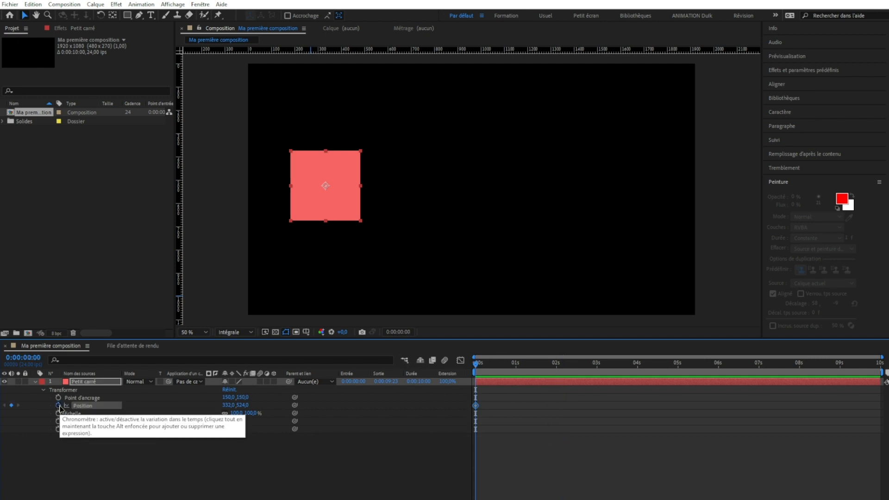
Try disabling the Position animation at 2 seconds, and undo that change
{"action": "left_click_drag", "start_coordinate": [509, 368], "coordinate": [556, 368]}
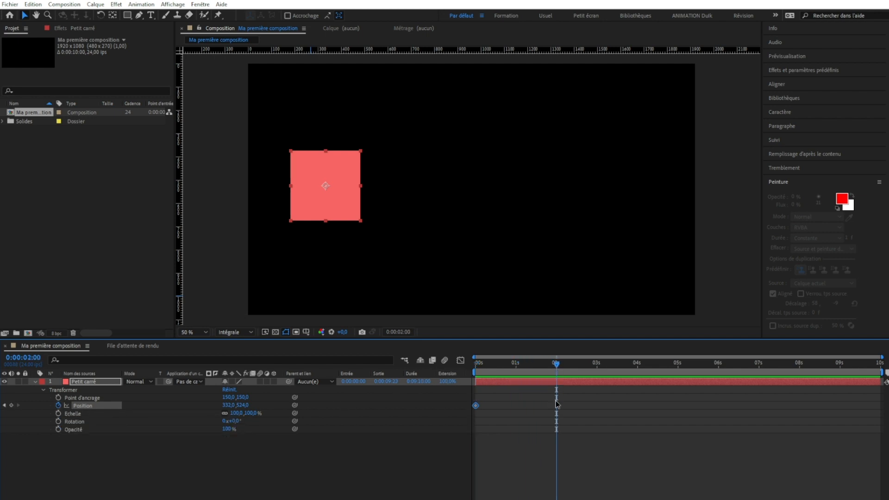
{"action": "left_click", "coordinate": [58, 405]}
{"action": "left_click", "coordinate": [493, 425]}
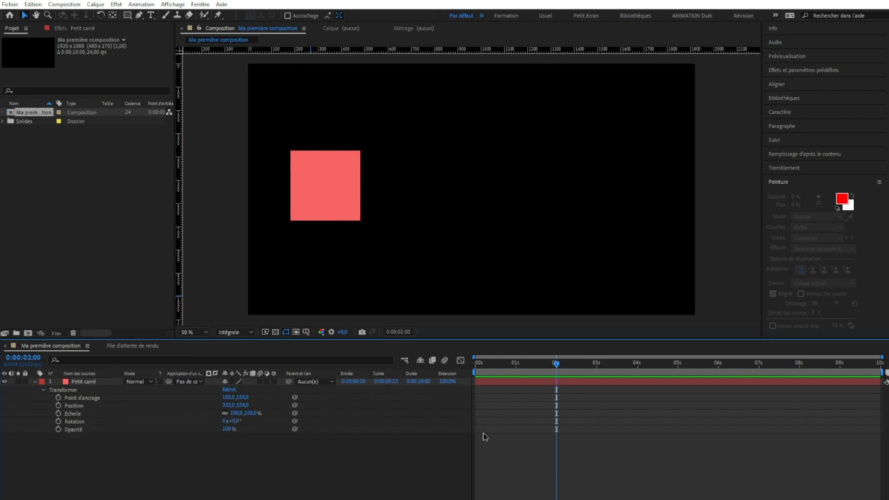
{"action": "key", "text": "ctrl+z"}
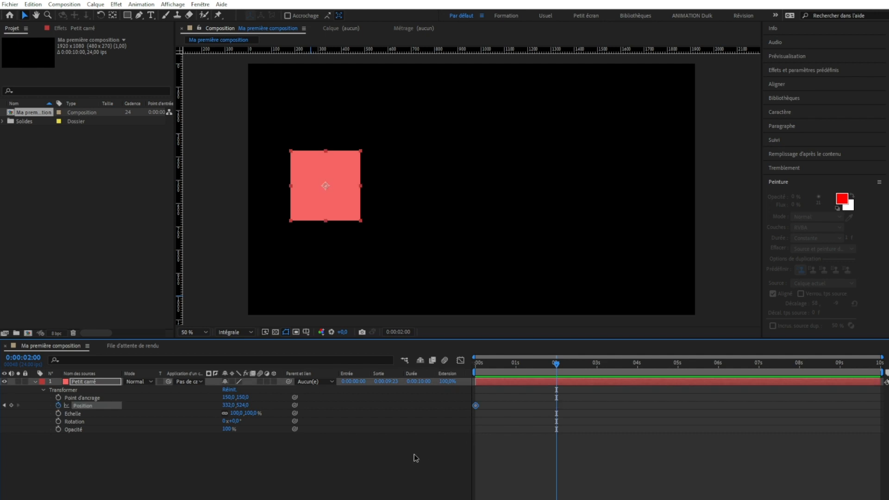
Return to 0 seconds and switch the Petit carré layer's Position animation off and on again
{"action": "left_click", "coordinate": [390, 464]}
{"action": "left_click_drag", "start_coordinate": [492, 365], "coordinate": [380, 366]}
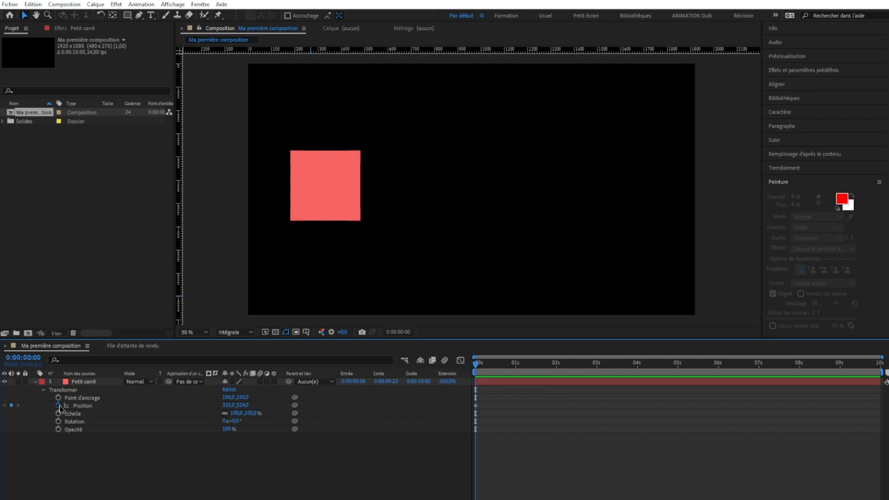
{"action": "left_click", "coordinate": [58, 405]}
{"action": "left_click", "coordinate": [104, 453]}
{"action": "left_click", "coordinate": [99, 382]}
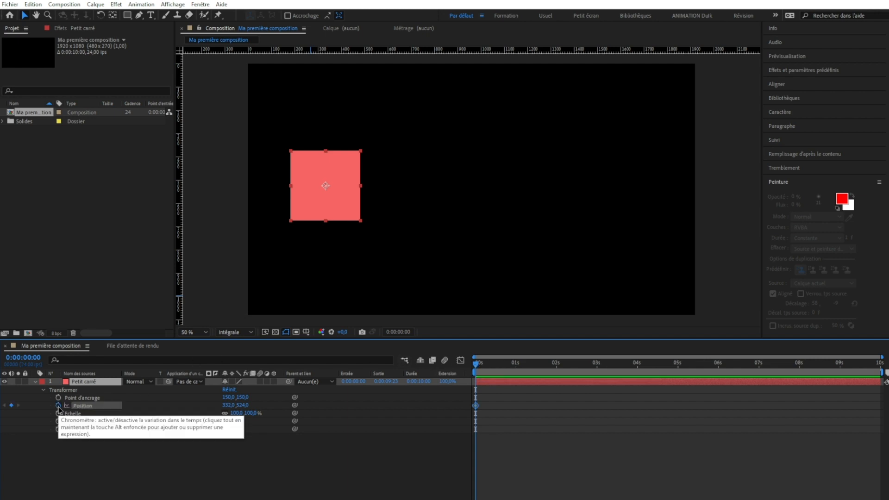
{"action": "left_click", "coordinate": [58, 406]}
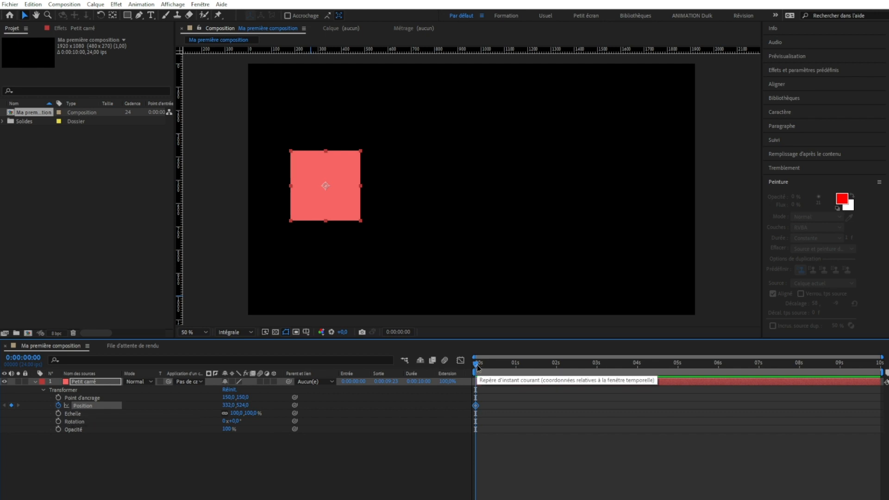
Add a second Position keyframe at 2 seconds with the square moved to about 789, 629
{"action": "left_click_drag", "start_coordinate": [477, 368], "coordinate": [559, 376]}
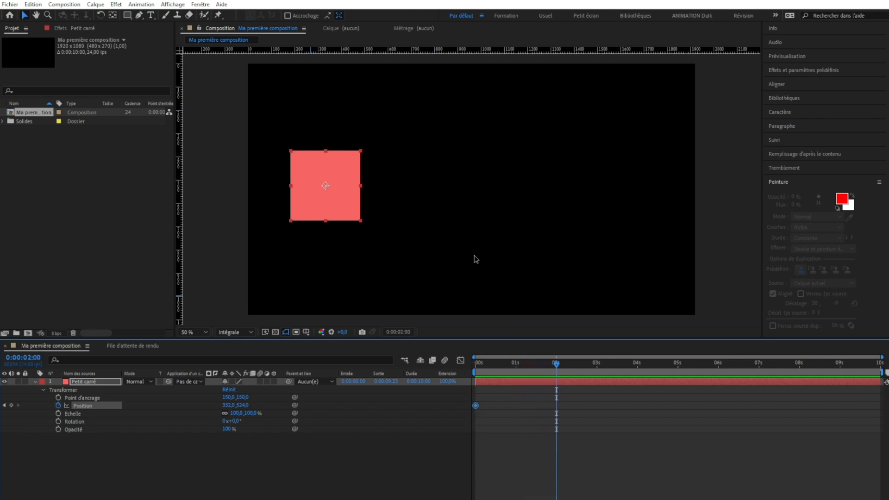
{"action": "left_click_drag", "start_coordinate": [223, 405], "coordinate": [415, 416]}
{"action": "left_click_drag", "start_coordinate": [242, 405], "coordinate": [327, 378]}
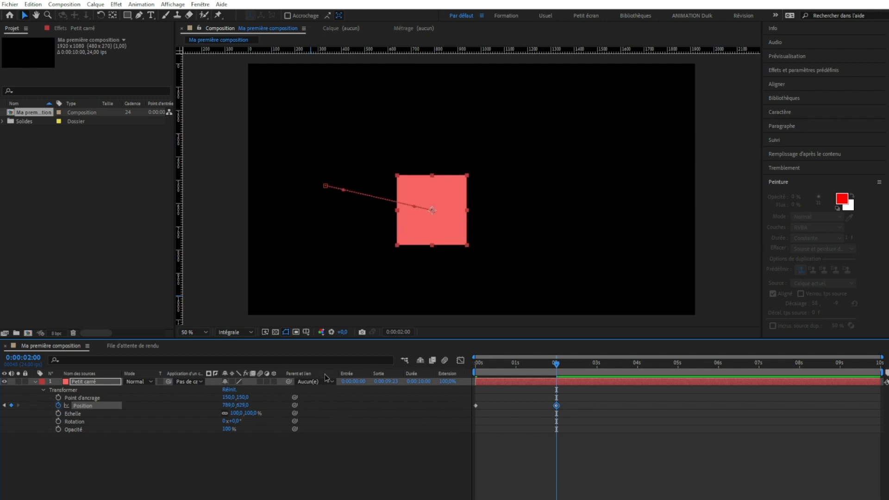
Delete the Position keyframe at 2 seconds and create a new one there with the square moved to about 1444, 518
{"action": "key", "text": "Delete"}
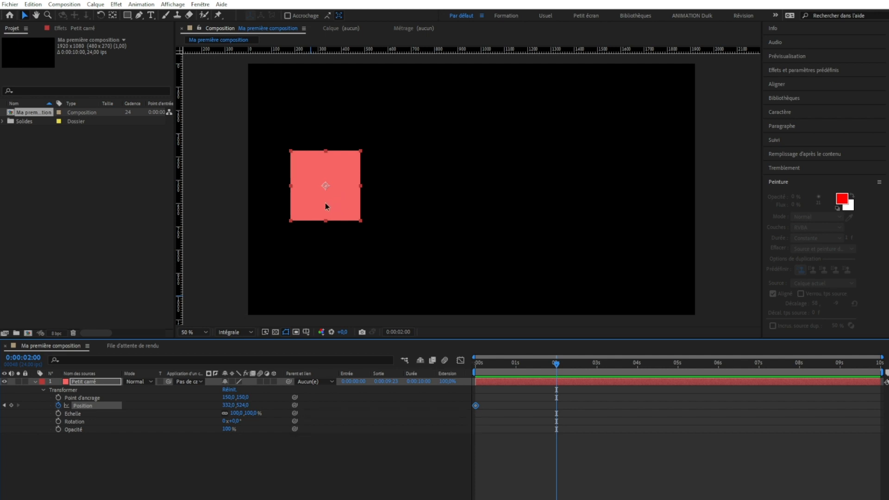
{"action": "left_click_drag", "start_coordinate": [319, 206], "coordinate": [607, 207]}
{"action": "left_click_drag", "start_coordinate": [425, 220], "coordinate": [572, 185]}
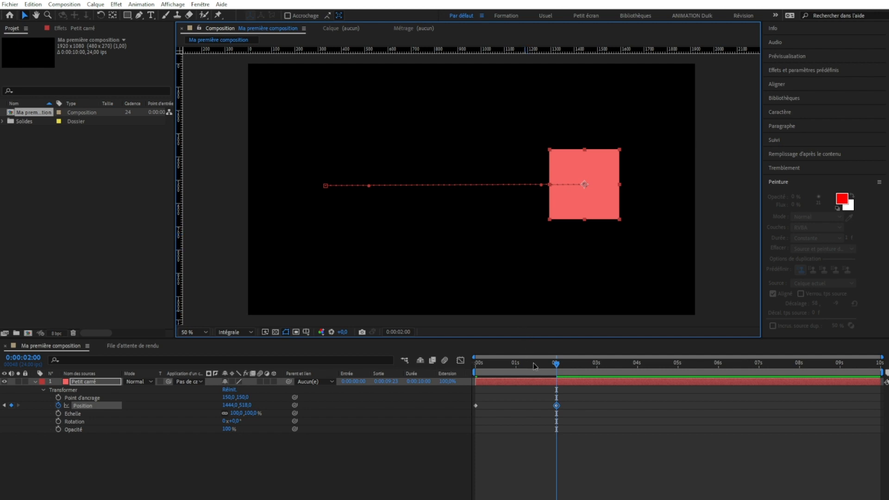
Play the Position animation from 0 seconds to check the square's straight movement
{"action": "left_click_drag", "start_coordinate": [555, 365], "coordinate": [375, 400]}
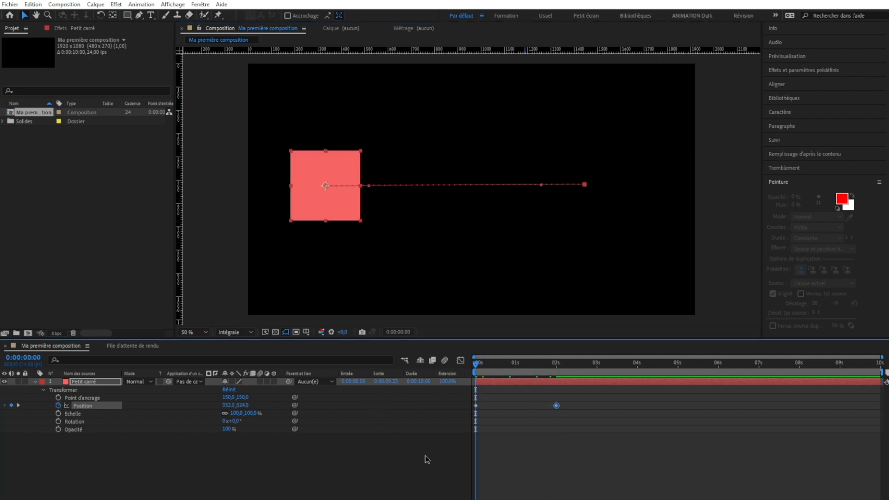
{"action": "key", "text": "space"}
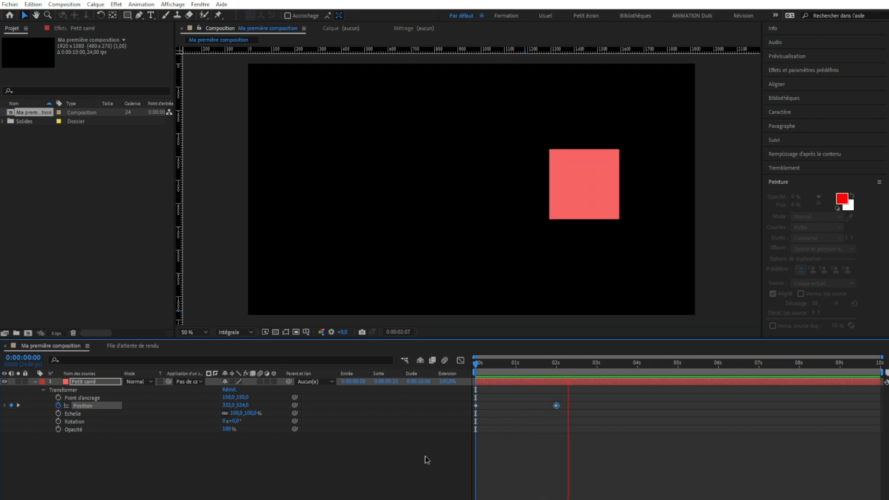
{"action": "left_click", "coordinate": [576, 365]}
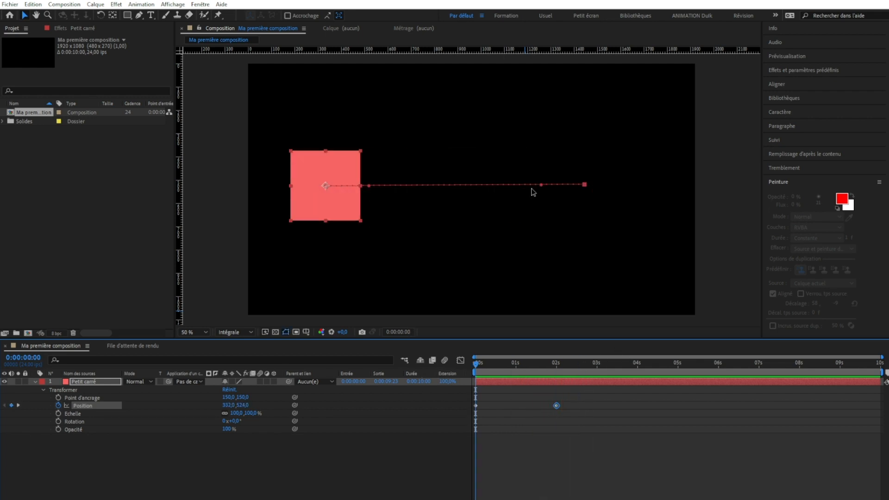
Examine the square's motion path frame by frame, forward and back to 0 seconds, to compare its position with the path's dots
{"action": "key", "text": "period"}
{"action": "left_click_drag", "start_coordinate": [389, 196], "coordinate": [417, 190]}
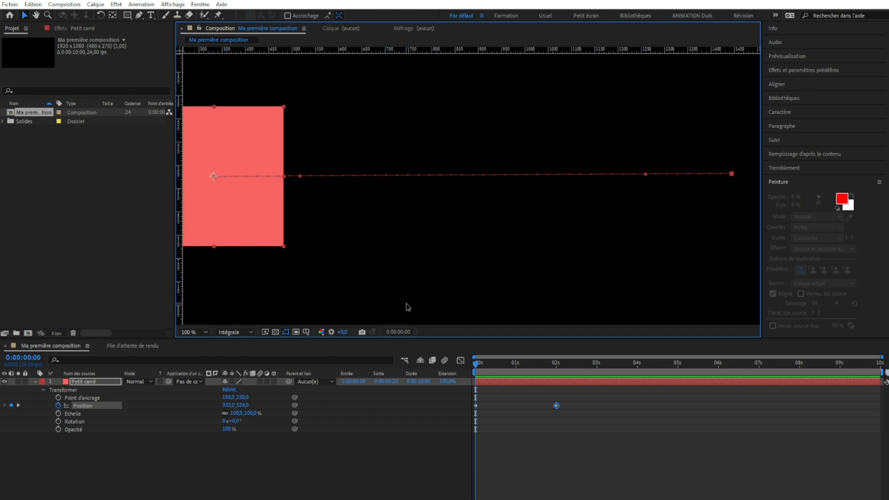
{"action": "key", "text": "space"}
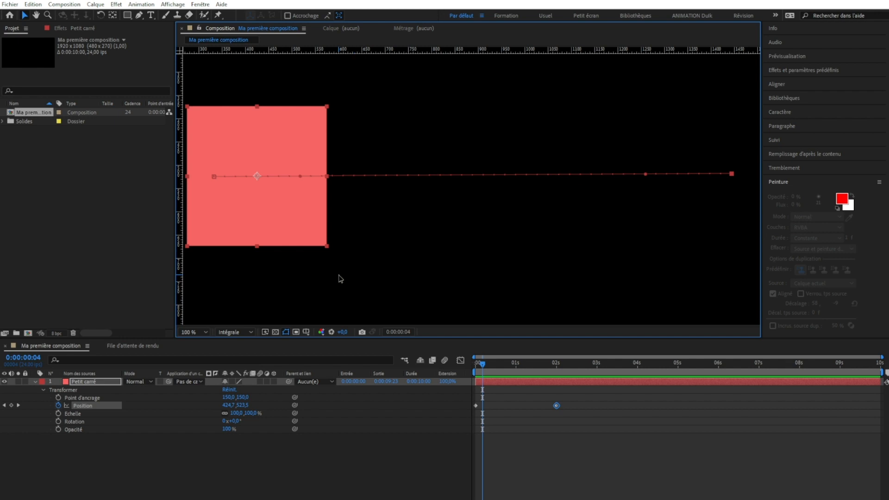
{"action": "key", "text": "Page_Down"}
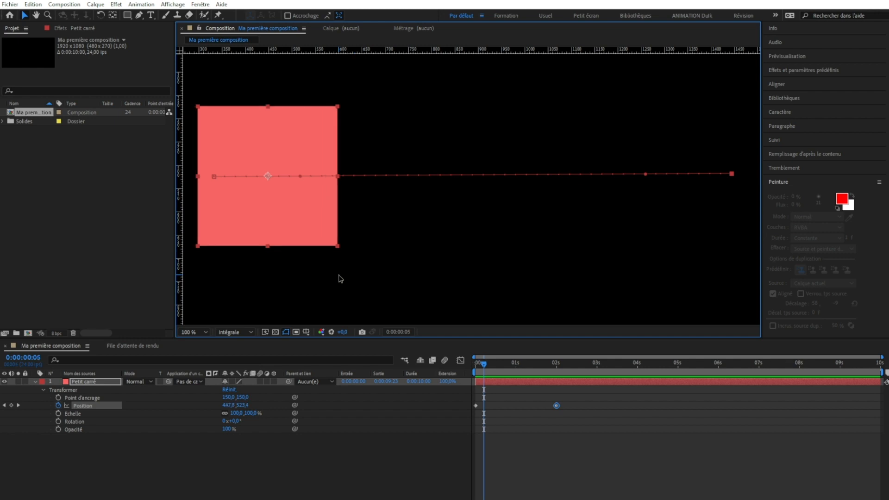
{"action": "key", "text": "Page_Down"}
{"action": "key", "text": "Page_Down"}
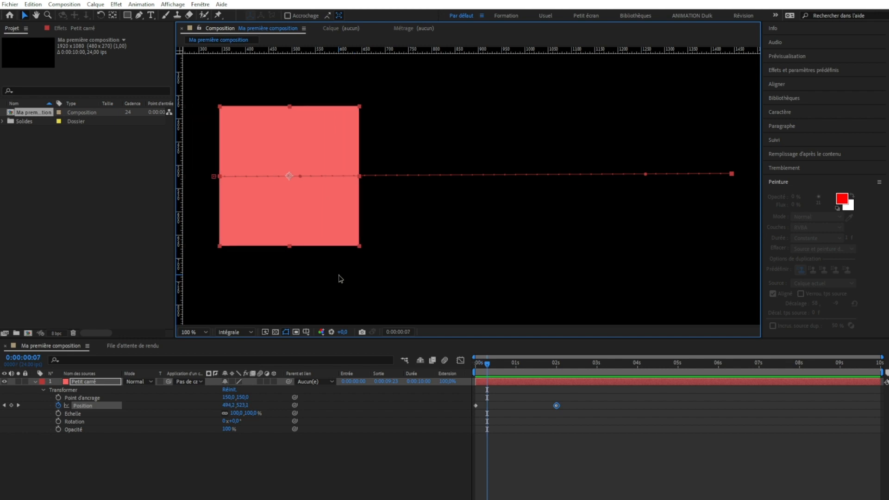
{"action": "key", "text": "Page_Down"}
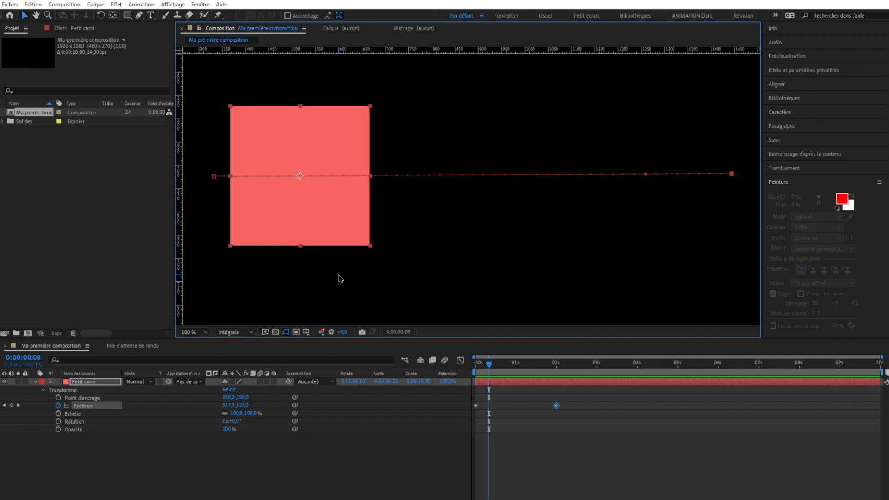
{"action": "key", "text": "Page_Down"}
{"action": "key", "text": "Page_Down"}
{"action": "key", "text": "Page_Down"}
{"action": "key", "text": "Page_Down"}
{"action": "key", "text": "Page_Down"}
{"action": "key", "text": "Page_Down"}
{"action": "key", "text": "Page_Down"}
{"action": "key", "text": "Page_Down"}
{"action": "key", "text": "Page_Down"}
{"action": "key", "text": "Page_Down"}
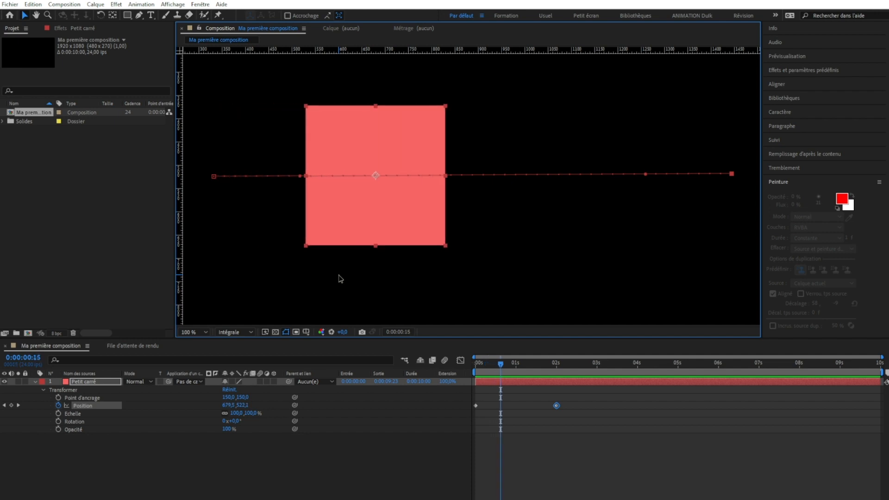
{"action": "key", "text": "Page_Down"}
{"action": "key", "text": "Page_Down"}
{"action": "key", "text": "Page_Down"}
{"action": "key", "text": "Page_Down"}
{"action": "key", "text": "Page_Down"}
{"action": "key", "text": "Page_Down"}
{"action": "key", "text": "Page_Up"}
{"action": "key", "text": "Page_Up"}
{"action": "key", "text": "Page_Up"}
{"action": "key", "text": "Page_Up"}
{"action": "key", "text": "Page_Up"}
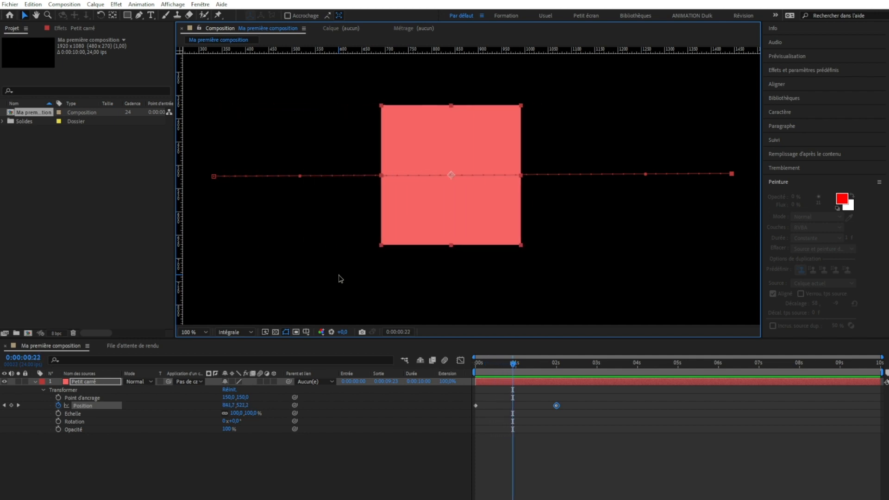
{"action": "key", "text": "Page_Up"}
{"action": "key", "text": "Page_Up"}
{"action": "key", "text": "Page_Up"}
{"action": "key", "text": "Page_Up"}
{"action": "key", "text": "Page_Up"}
{"action": "key", "text": "Page_Up"}
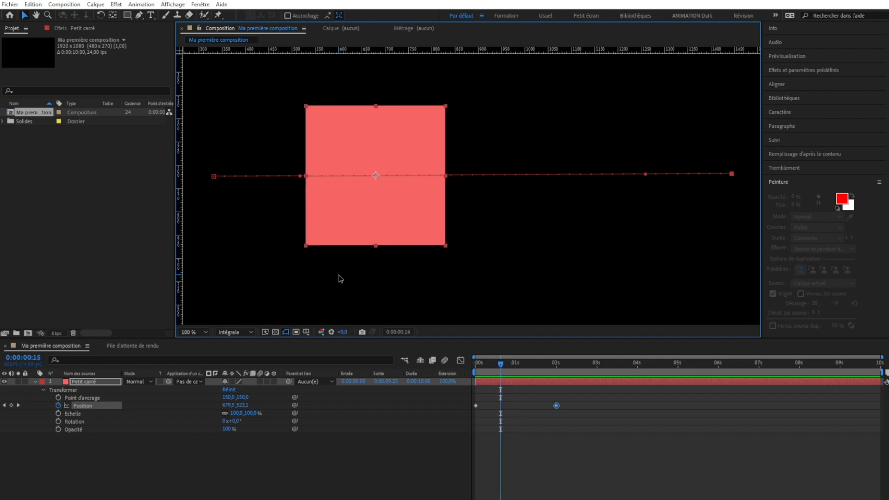
{"action": "key", "text": "Page_Up"}
{"action": "key", "text": "Page_Up"}
{"action": "key", "text": "Page_Up"}
{"action": "key", "text": "Page_Up"}
{"action": "key", "text": "Page_Up"}
{"action": "key", "text": "Page_Up"}
{"action": "key", "text": "Page_Up"}
{"action": "key", "text": "Page_Up"}
{"action": "key", "text": "Page_Up"}
{"action": "key", "text": "Page_Up"}
{"action": "key", "text": "Page_Up"}
{"action": "key", "text": "Page_Up"}
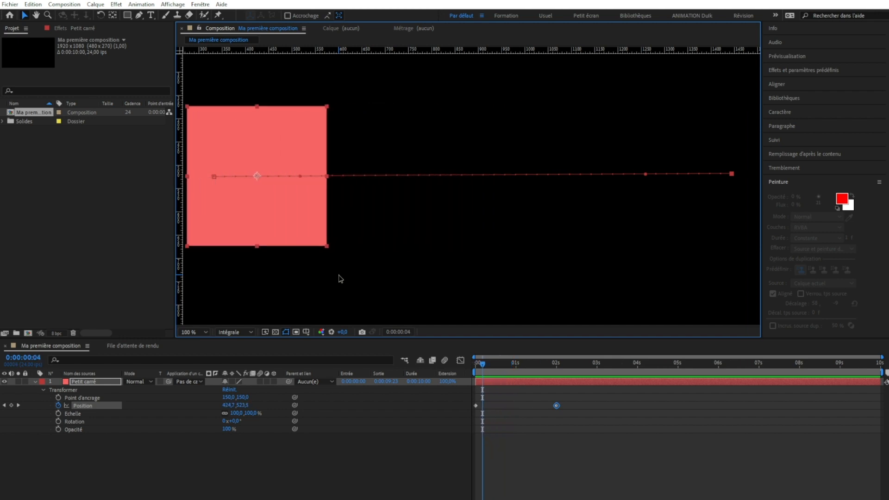
{"action": "key", "text": "Page_Up"}
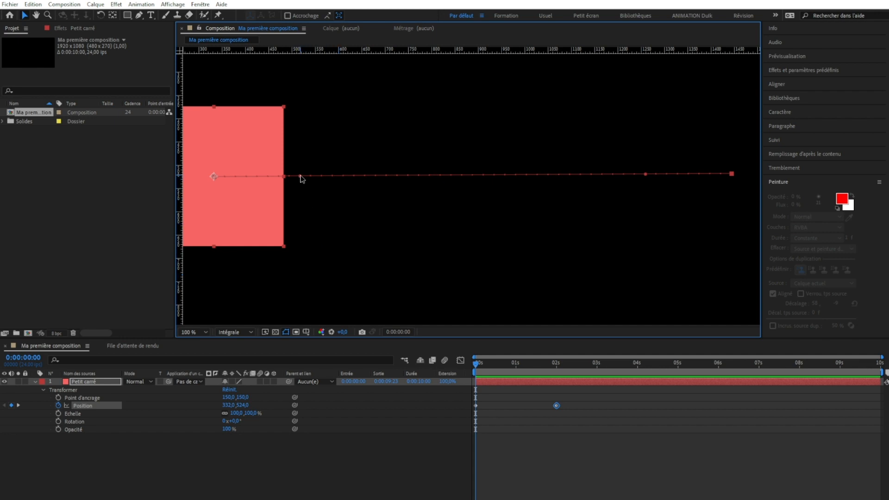
Bend the motion path into an S-curve, pulling the first keyframe's handle downward and the second's upward, and preview the movement
{"action": "left_click_drag", "start_coordinate": [300, 175], "coordinate": [341, 310]}
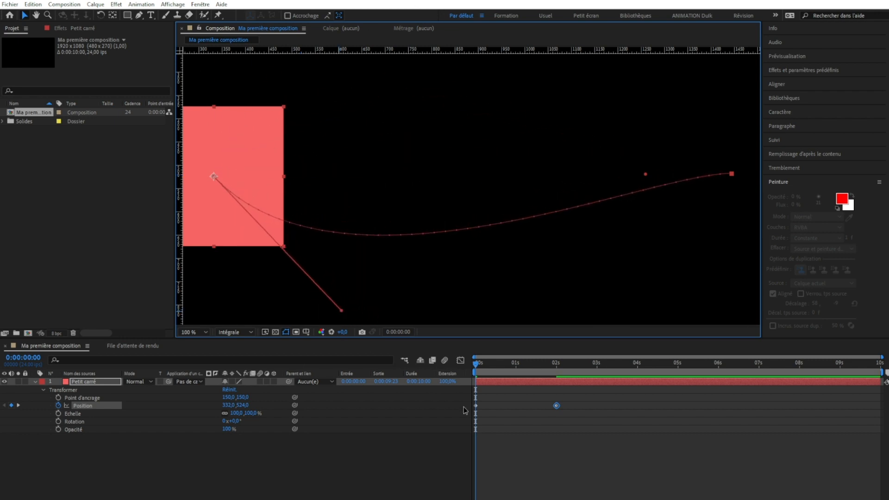
{"action": "left_click_drag", "start_coordinate": [646, 172], "coordinate": [516, 47]}
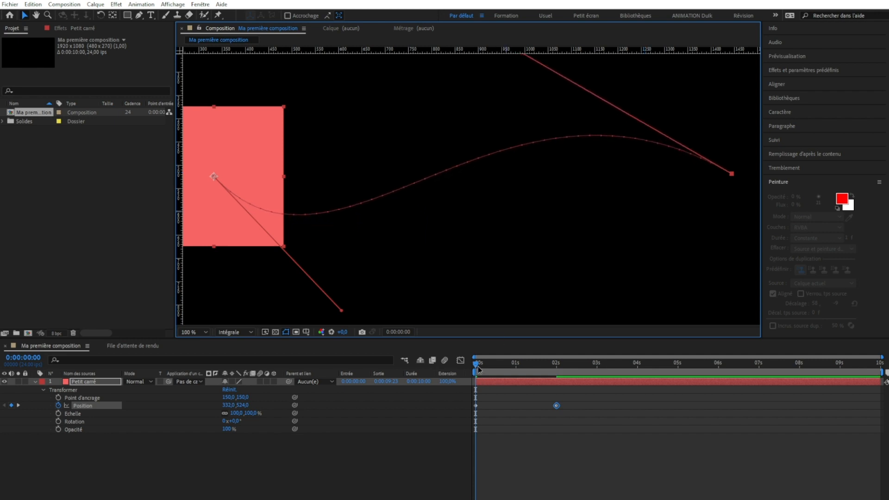
{"action": "key", "text": "space"}
{"action": "scroll", "coordinate": [458, 201], "scroll_direction": "down", "scroll_amount": 2}
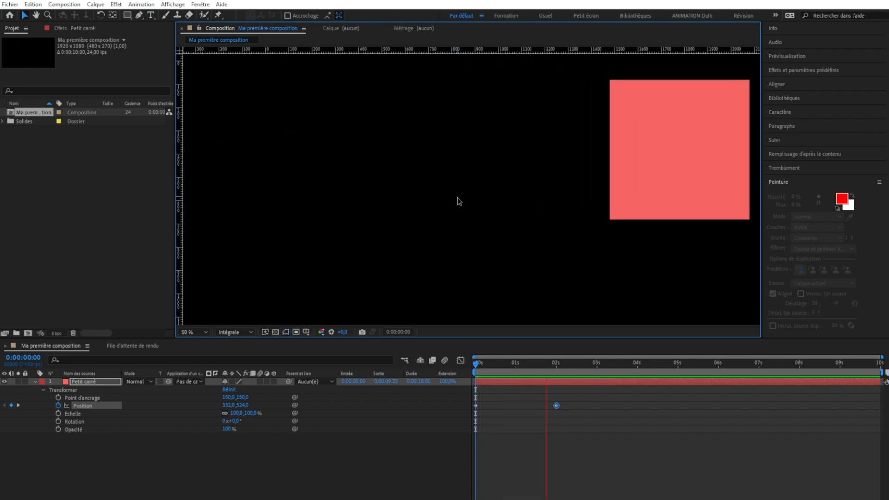
{"action": "key", "text": "space"}
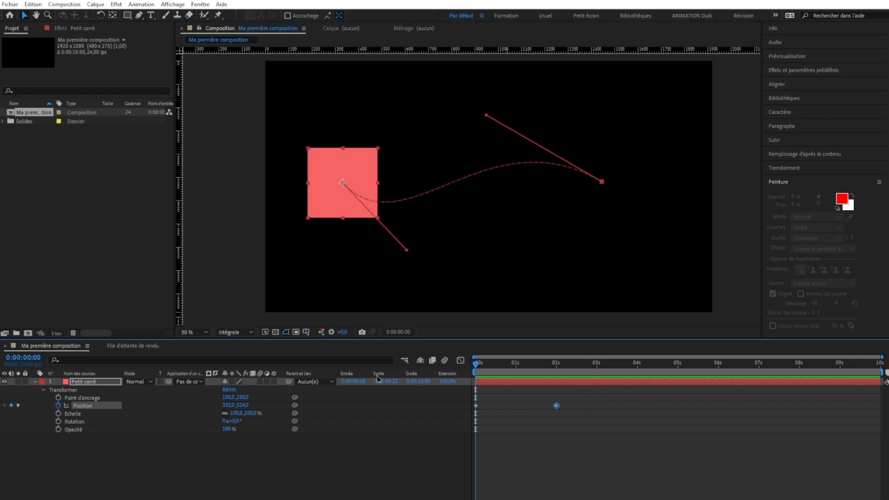
{"action": "key", "text": "space"}
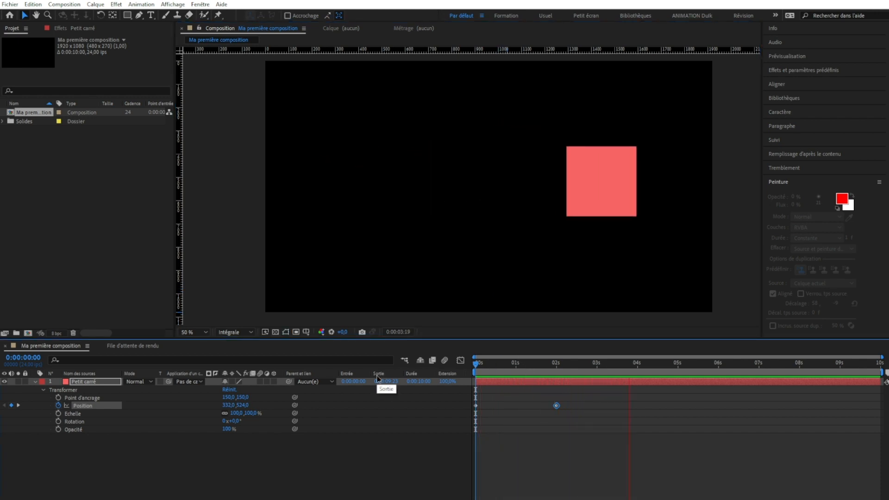
{"action": "key", "text": "space"}
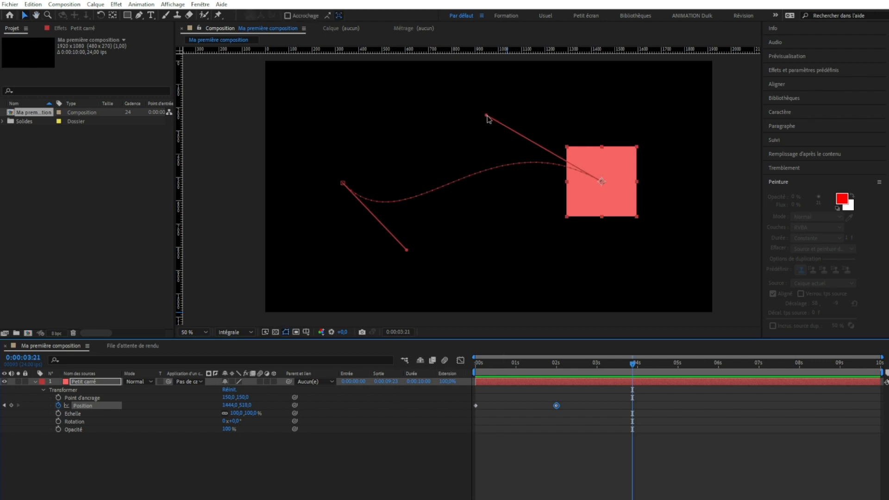
Accentuate the motion path's S-curve by extending the second keyframe's handle further up and the first keyframe's further down
{"action": "left_click_drag", "start_coordinate": [486, 116], "coordinate": [507, 73]}
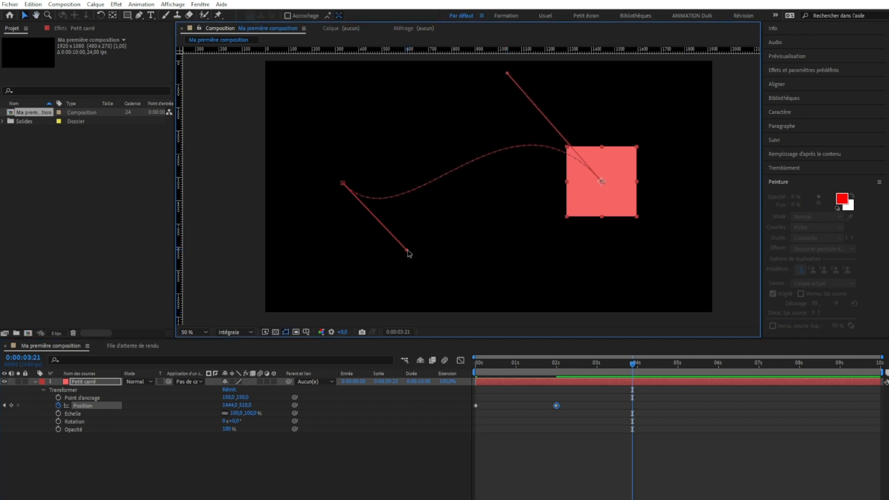
{"action": "left_click_drag", "start_coordinate": [407, 250], "coordinate": [421, 305]}
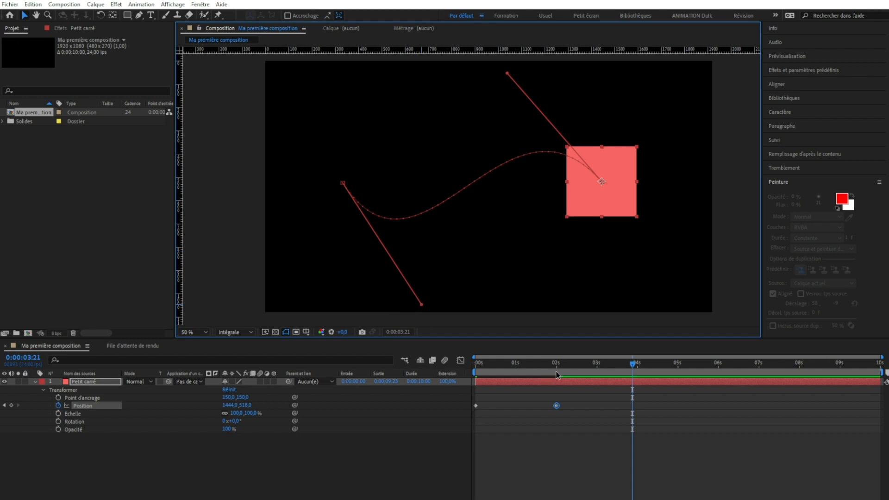
Animate the Petit carré layer's Echelle from 100% at 0:00:02:07 to about 202% at 0:00:03:00
{"action": "mouse_move", "coordinate": [557, 375]}
{"action": "left_mouse_down"}
{"action": "mouse_move", "coordinate": [468, 382]}
{"action": "mouse_move", "coordinate": [569, 375]}
{"action": "left_mouse_up"}
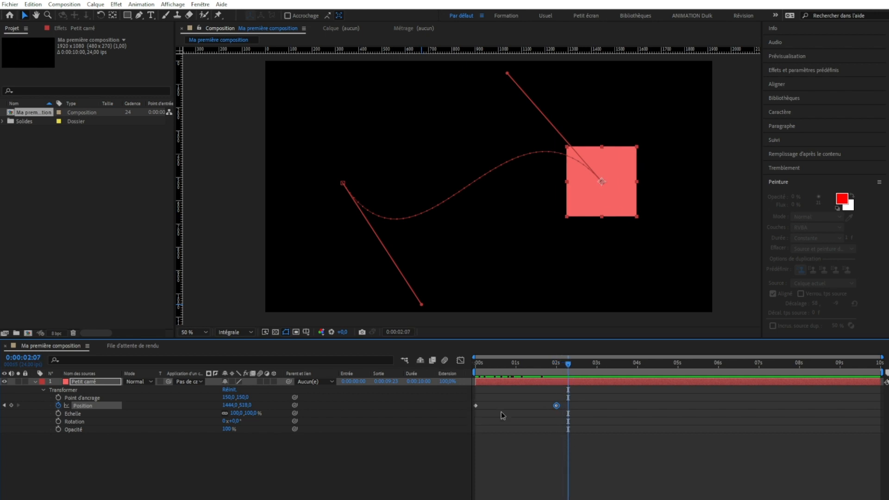
{"action": "left_click", "coordinate": [58, 414]}
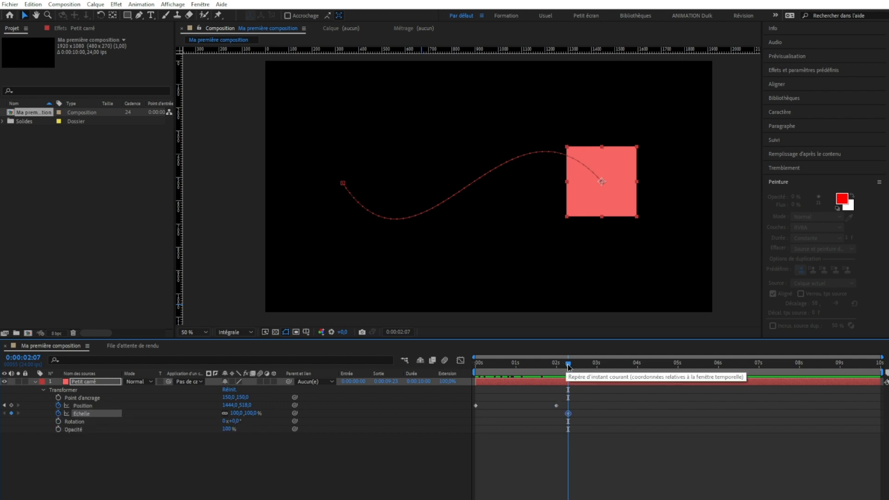
{"action": "left_click_drag", "start_coordinate": [569, 367], "coordinate": [596, 364]}
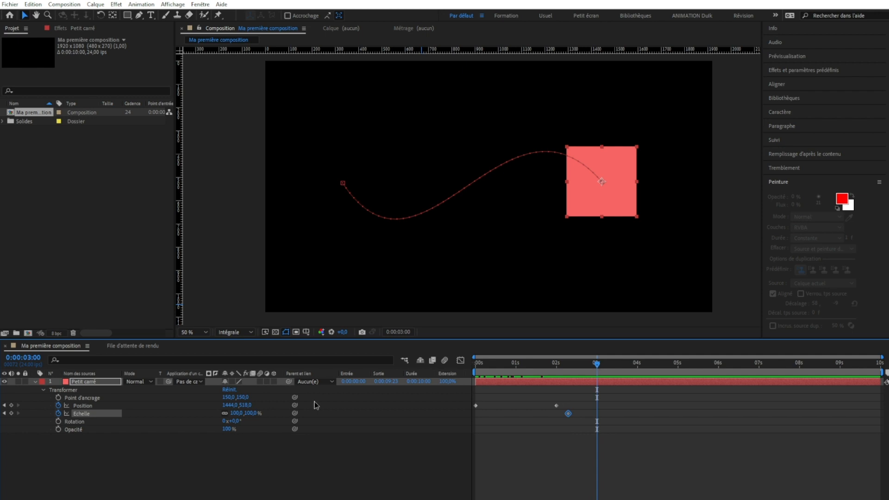
{"action": "left_click_drag", "start_coordinate": [246, 413], "coordinate": [293, 412]}
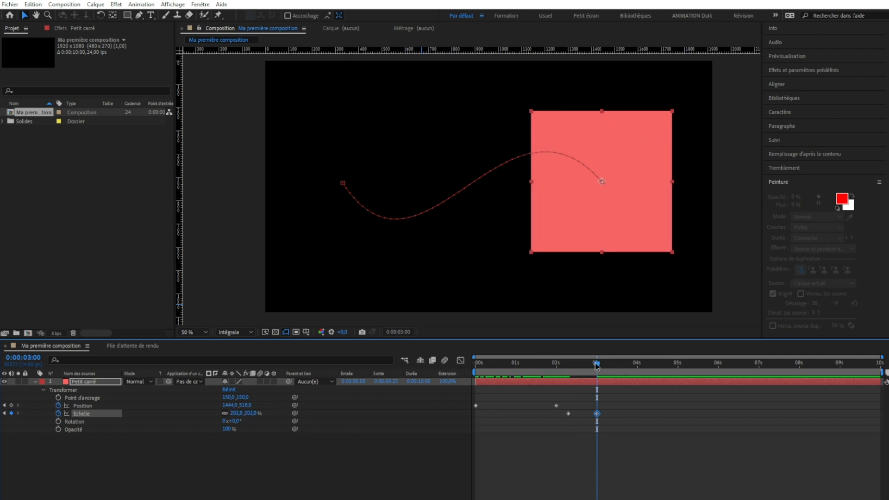
Play the combined Position and Echelle animation twice from 0 seconds, deselecting the layer before the second playback
{"action": "left_click_drag", "start_coordinate": [596, 365], "coordinate": [476, 366]}
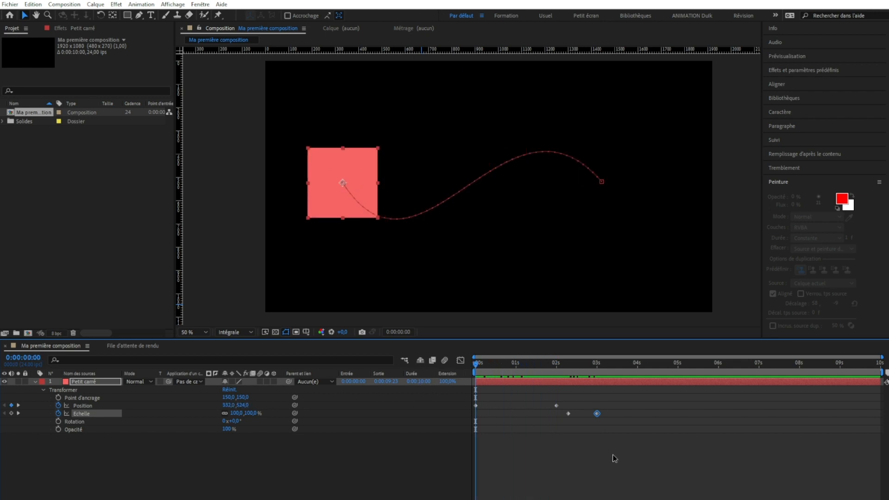
{"action": "key", "text": "space"}
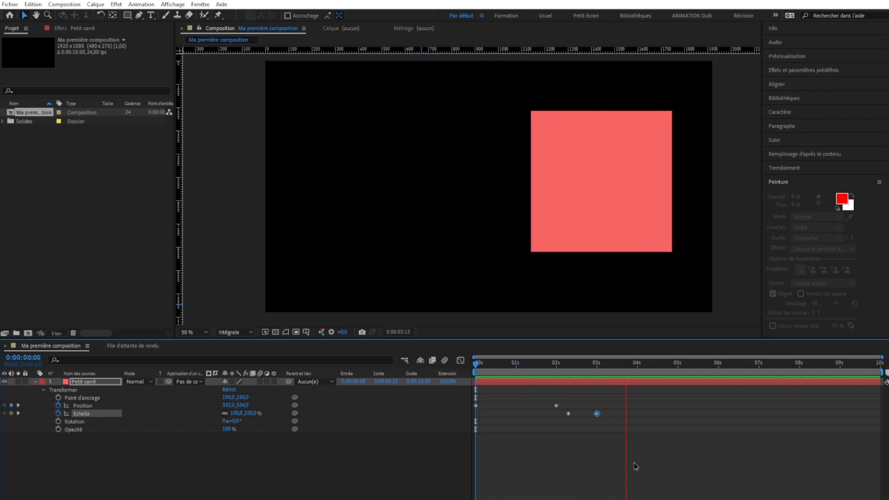
{"action": "key", "text": "space"}
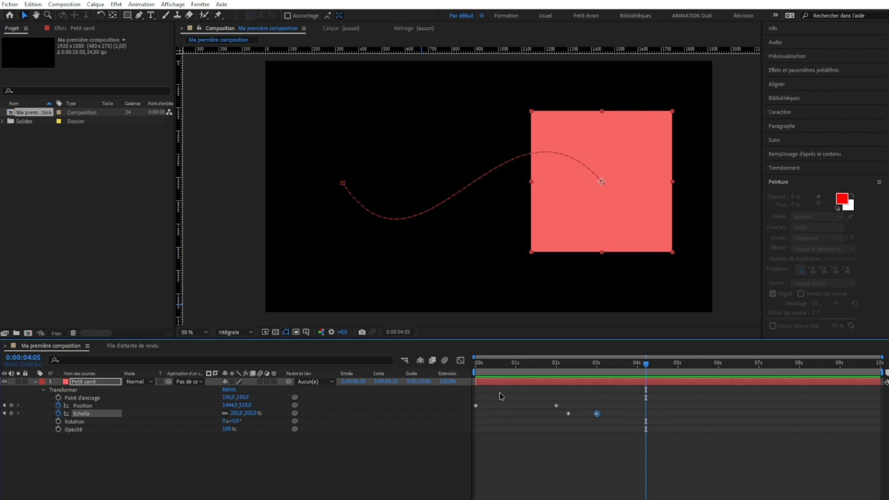
{"action": "left_click", "coordinate": [514, 393]}
{"action": "key", "text": "Home"}
{"action": "key", "text": "space"}
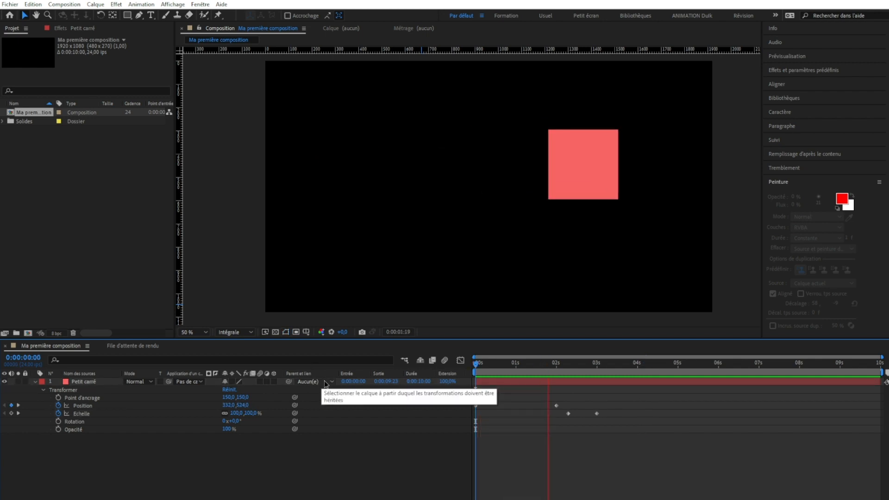
{"action": "key", "text": "space"}
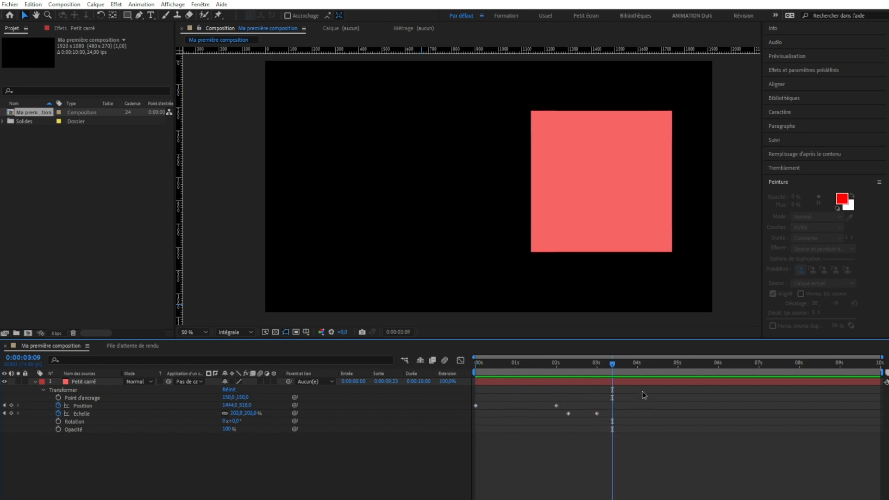
Apply Easy Ease to all Position and Echelle keyframes of the Petit carré layer and play the result from 0 seconds
{"action": "left_click_drag", "start_coordinate": [639, 396], "coordinate": [405, 438]}
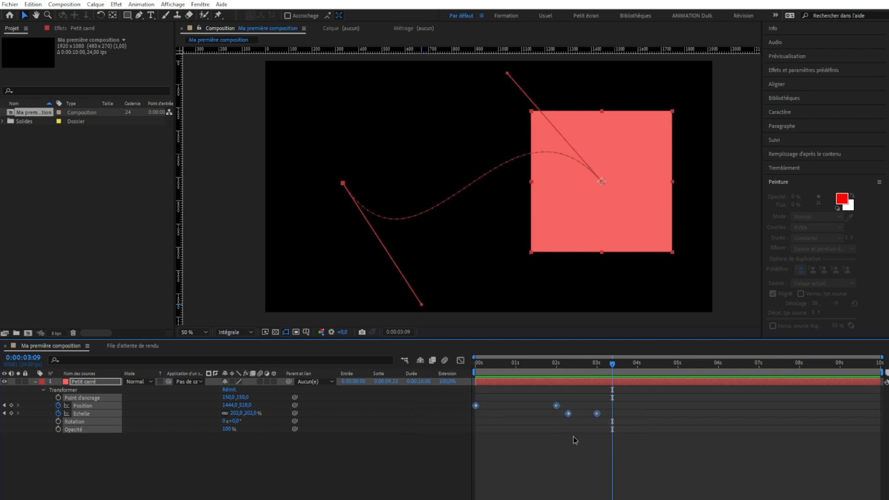
{"action": "key", "text": "F9"}
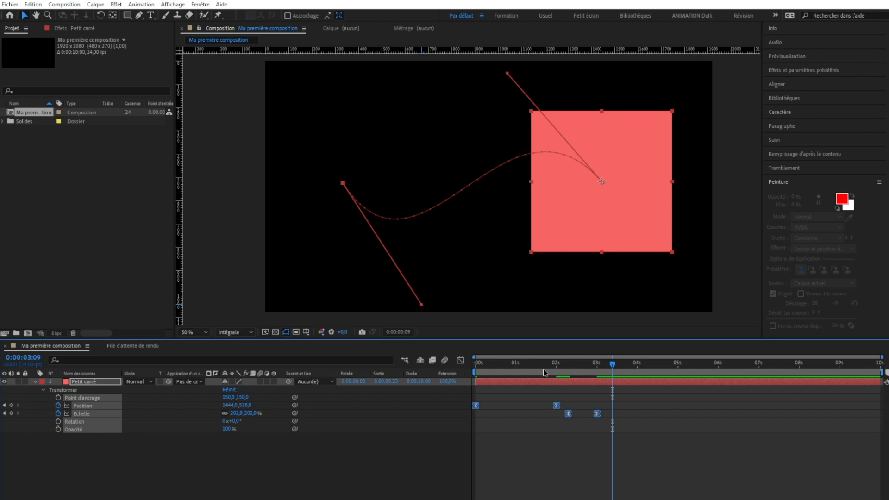
{"action": "key", "text": "Home"}
{"action": "key", "text": "space"}
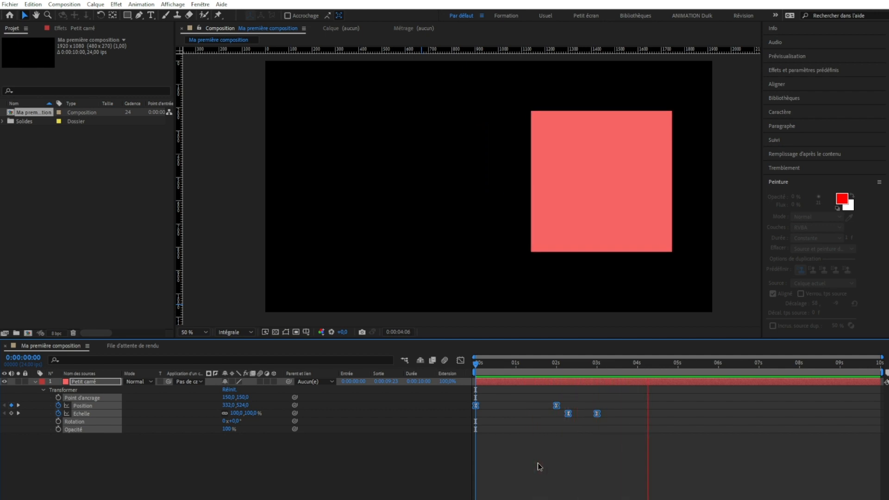
{"action": "key", "text": "space"}
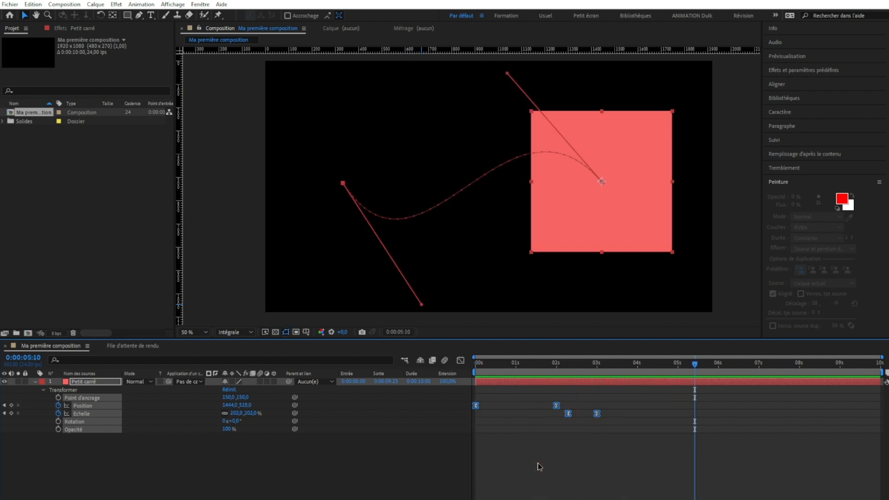